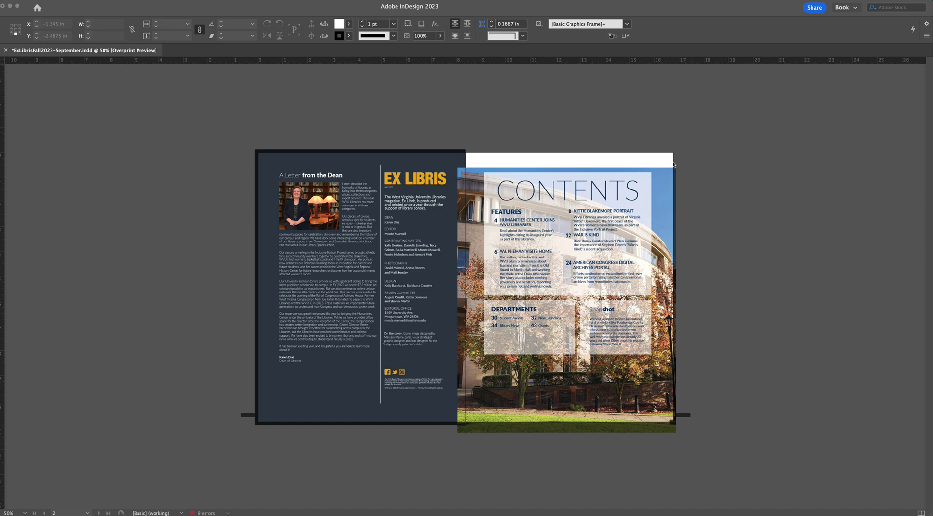
- Show the panels, select the contents-page building photo, and open its Links panel menu
key("Tab")
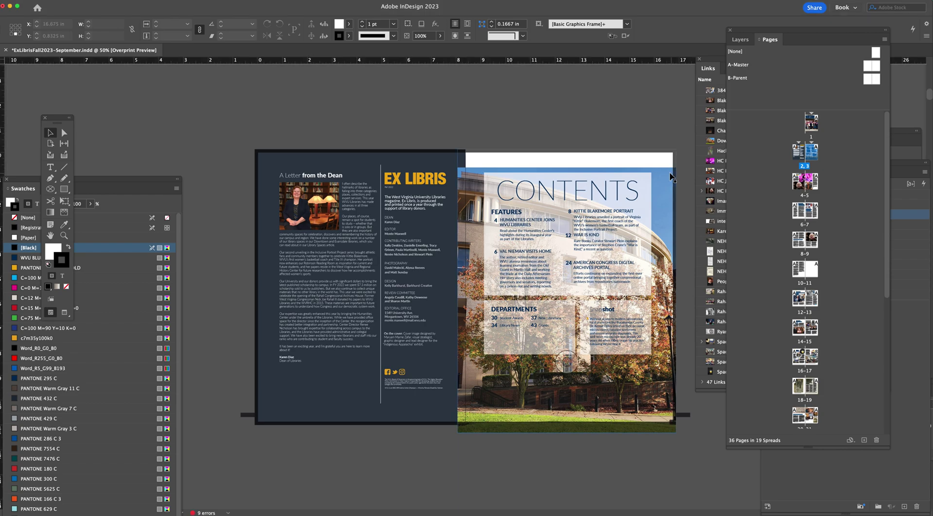
left_click(670, 176)
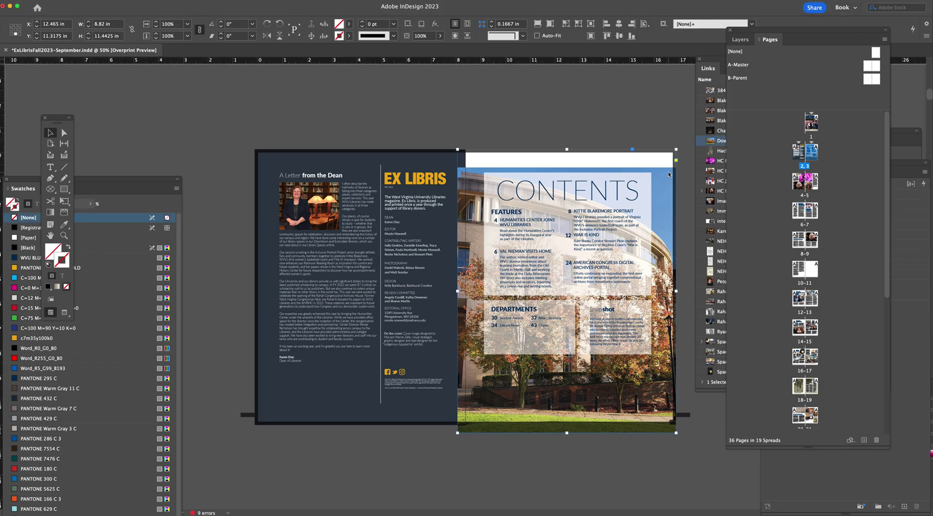
left_click(708, 61)
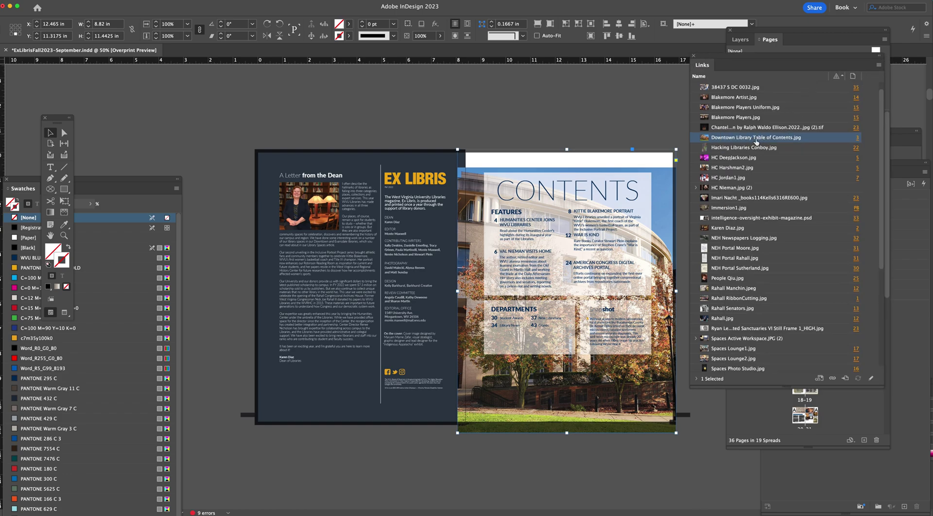
left_click(878, 67)
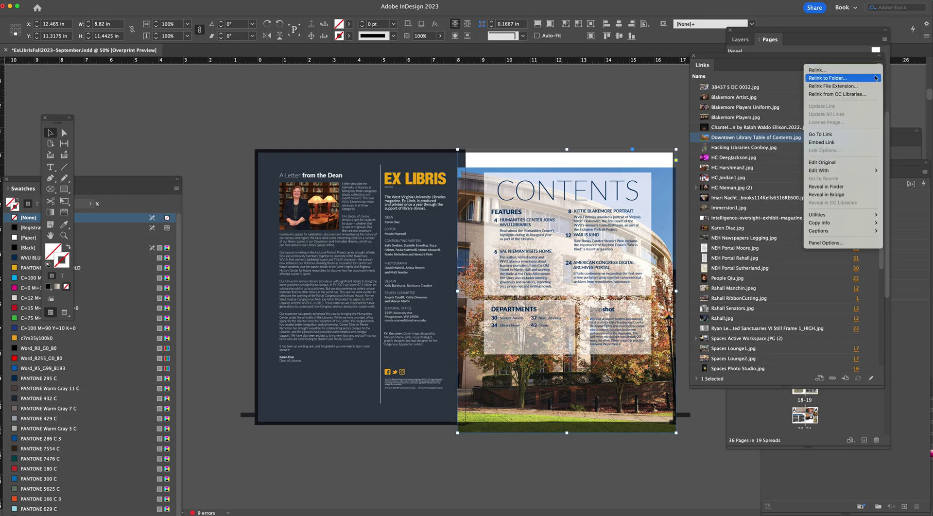
- Open the library photo via Edit Original and set the crop Fill to Content-Aware Fill
left_click(843, 164)
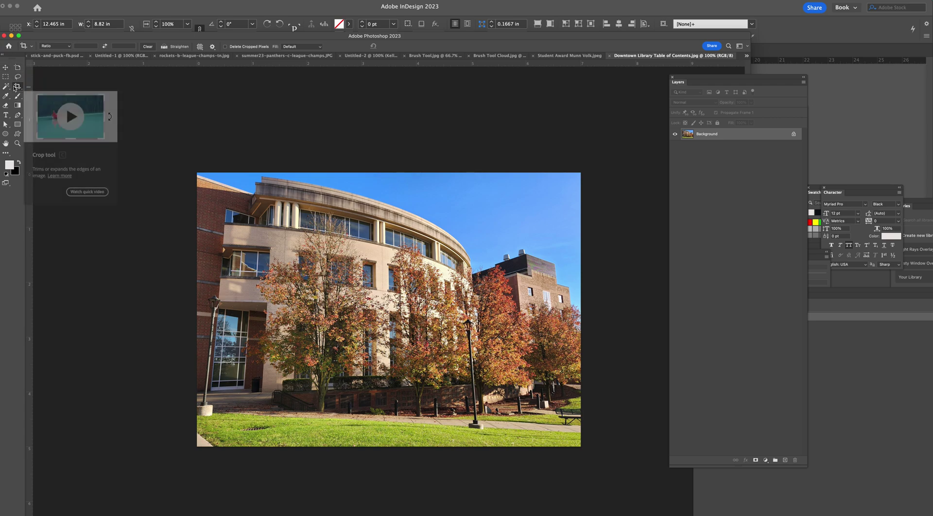
left_click(294, 46)
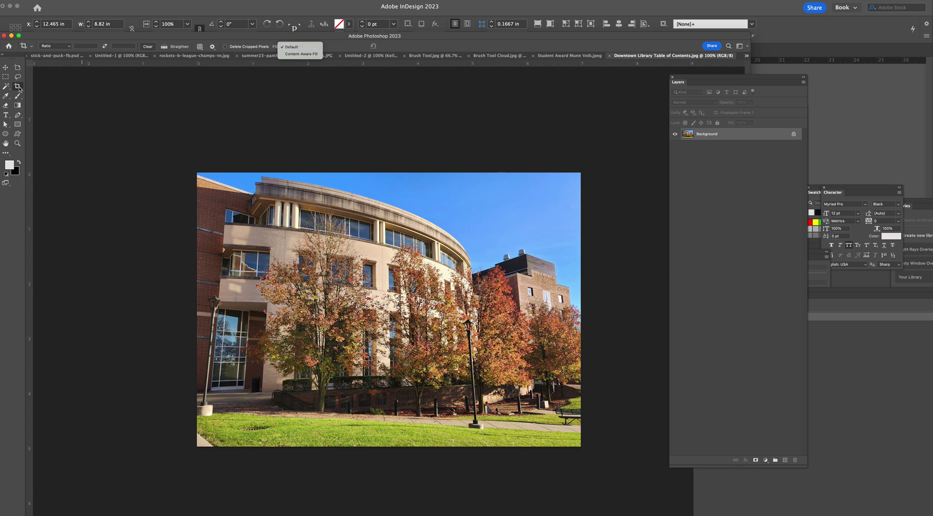
left_click_drag(53, 36, 54, 3)
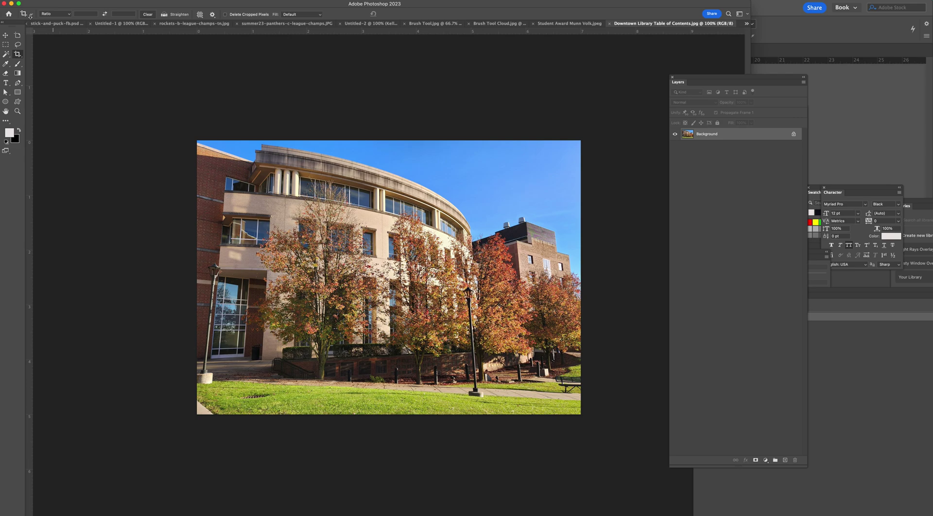
left_click(301, 14)
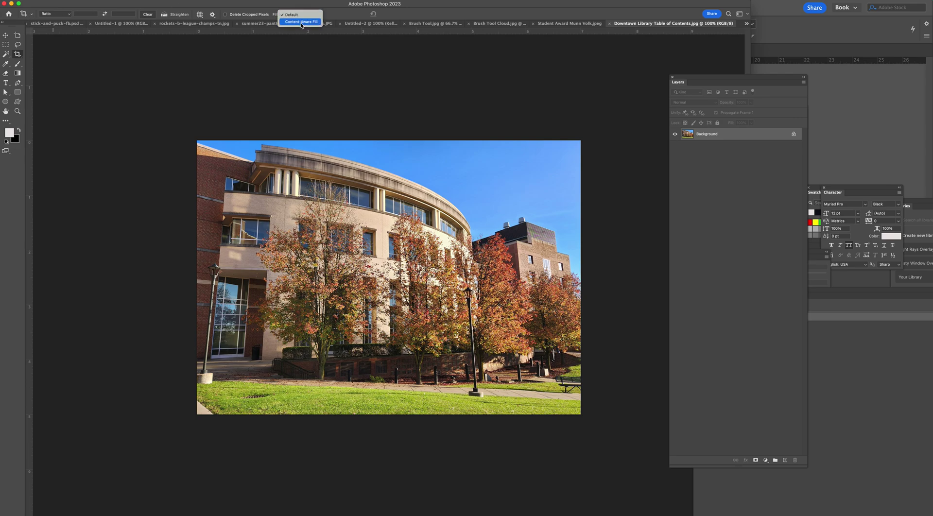
left_click(301, 22)
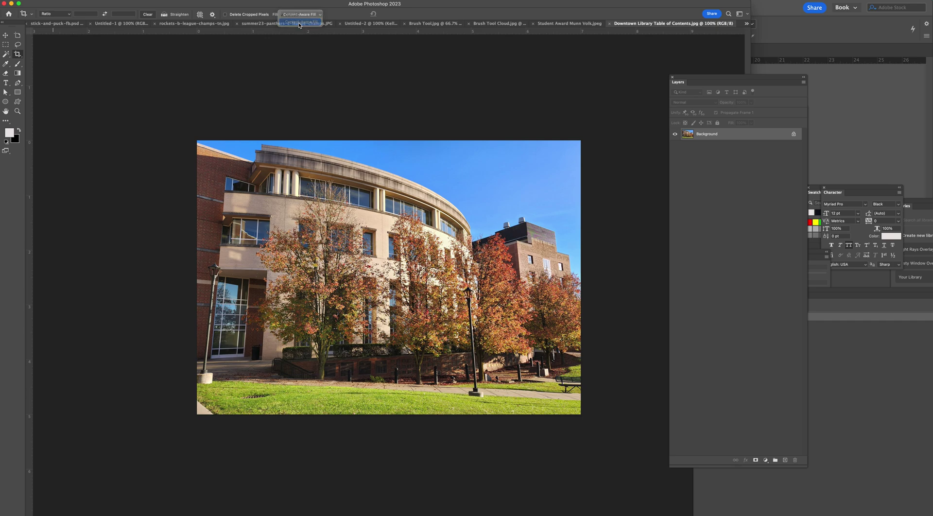
- Crop the library photo with its top edge pulled above the image to generate sky
left_click_drag(197, 140, 598, 465)
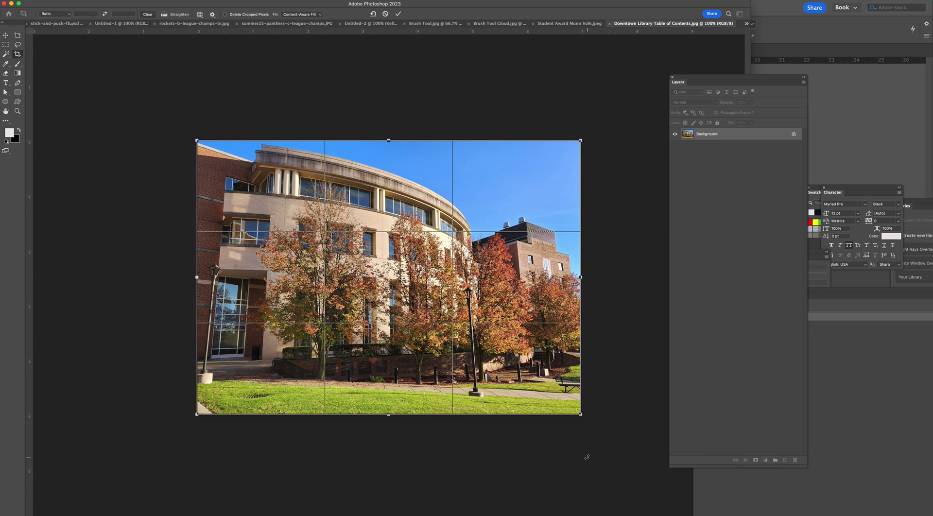
left_click_drag(387, 140, 378, 51)
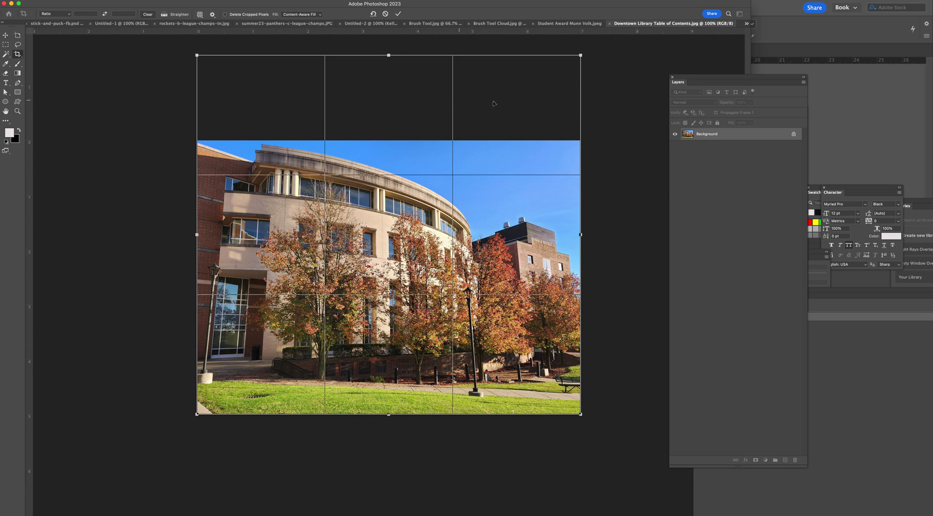
left_click(398, 15)
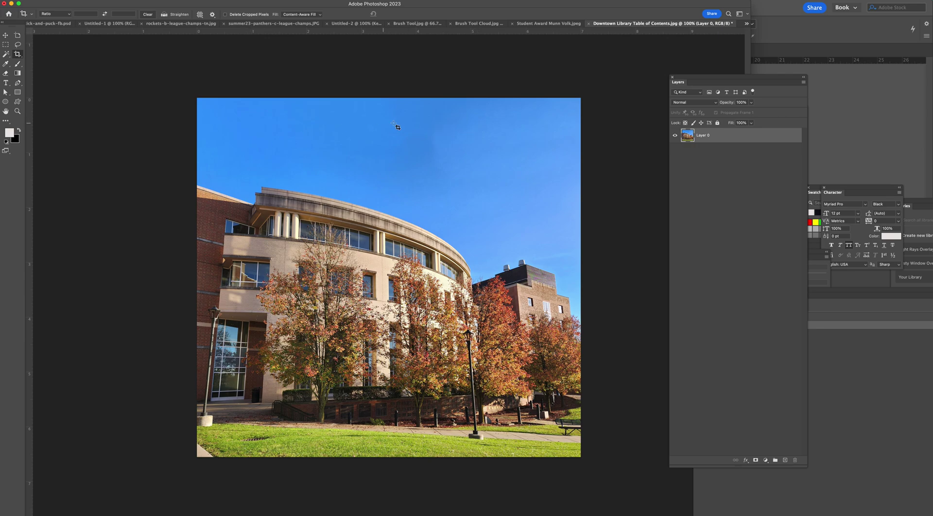
- Save the edited photo as a copy in JPEG format via File > Save
key("super+shift+s")
left_click(700, 498)
left_click(717, 122)
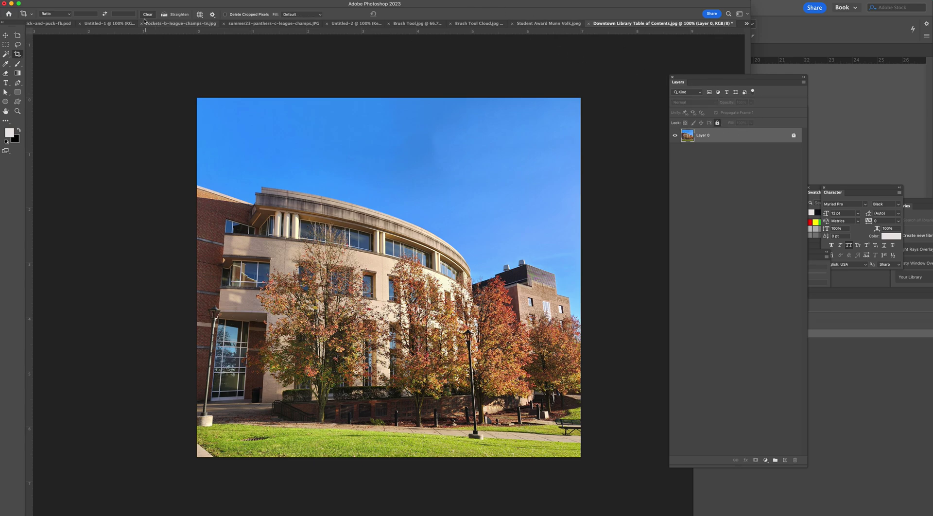
left_click(70, 1)
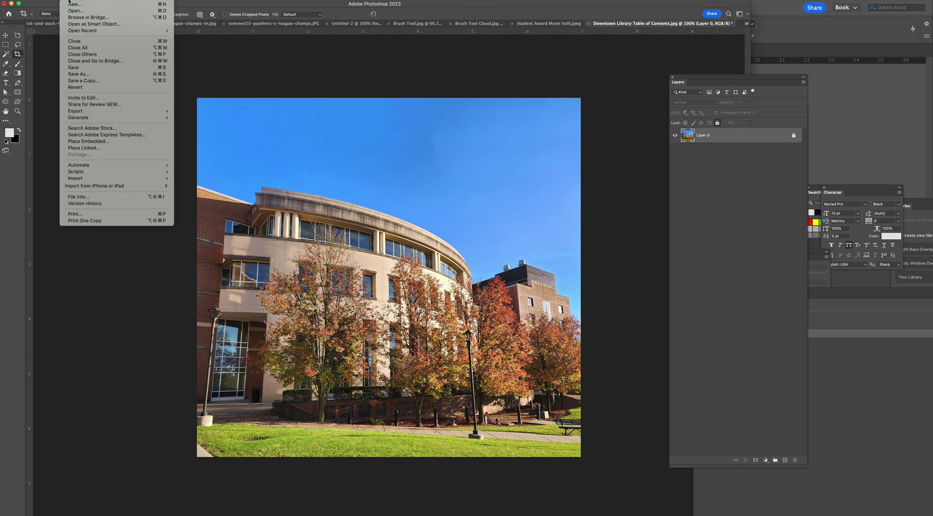
left_click(78, 68)
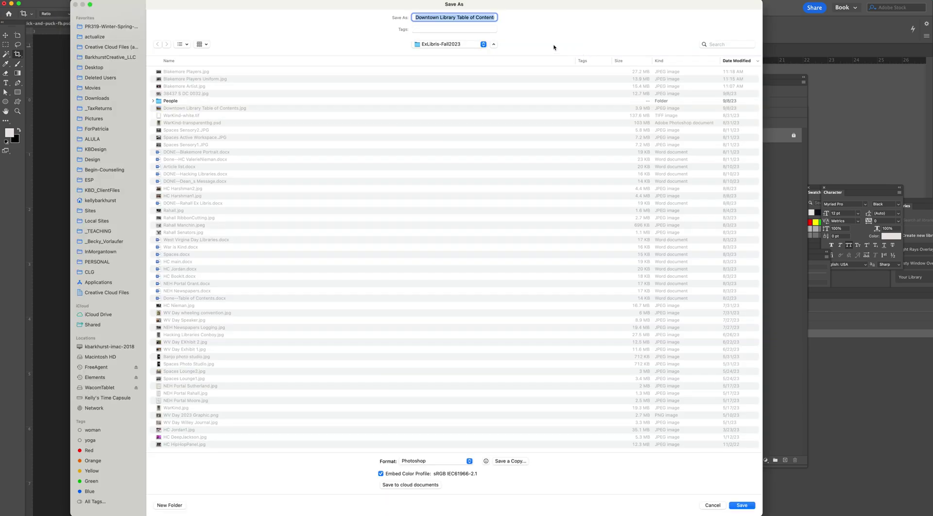
left_click(508, 461)
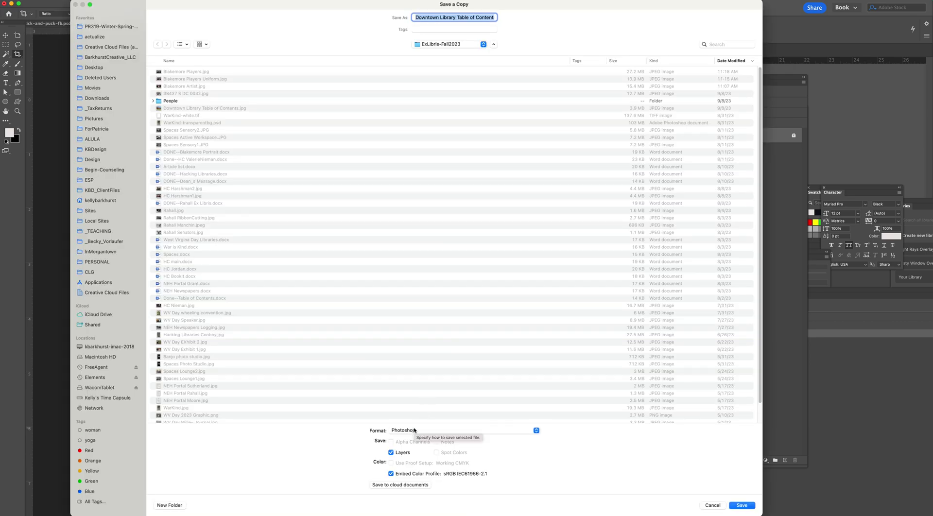
left_click(428, 430)
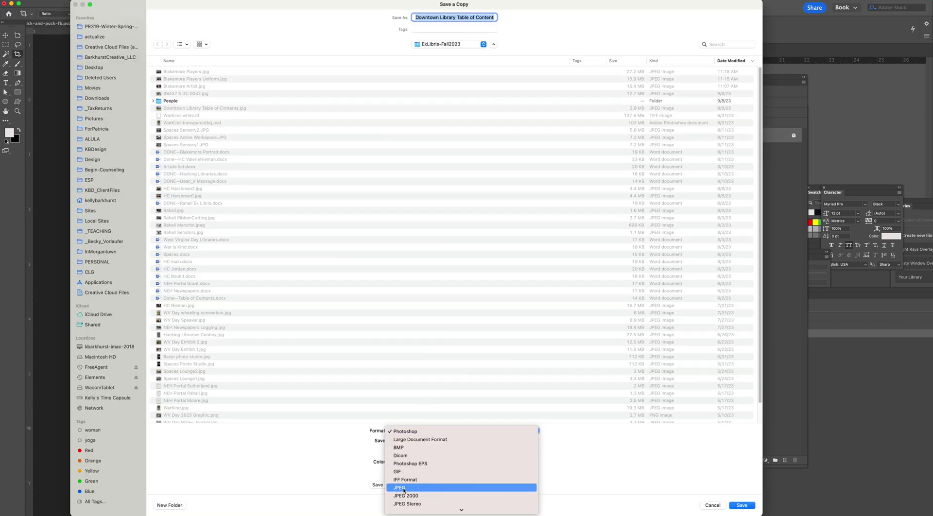
left_click(406, 488)
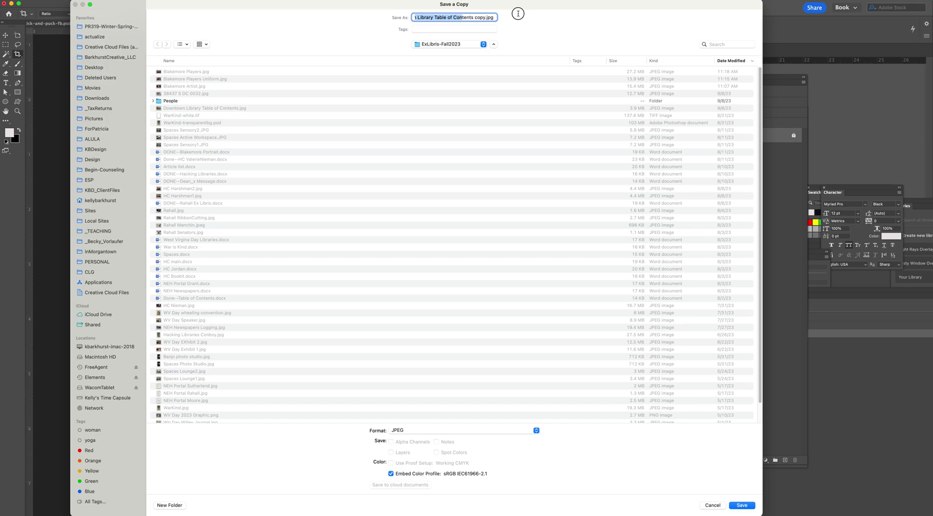
- Drop ' copy' from the name, replace Downtown Library Table of Contents.jpg, and accept JPEG Options
key("Right")
key("BackSpace")
key("BackSpace")
key("BackSpace")
key("BackSpace")
key("BackSpace")
left_click(742, 505)
left_click(435, 294)
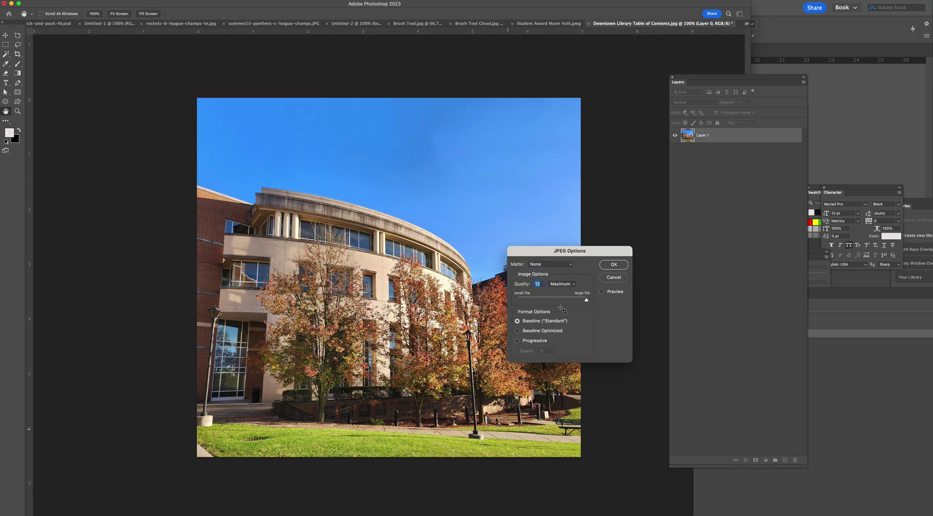
key("Return")
left_click(769, 10)
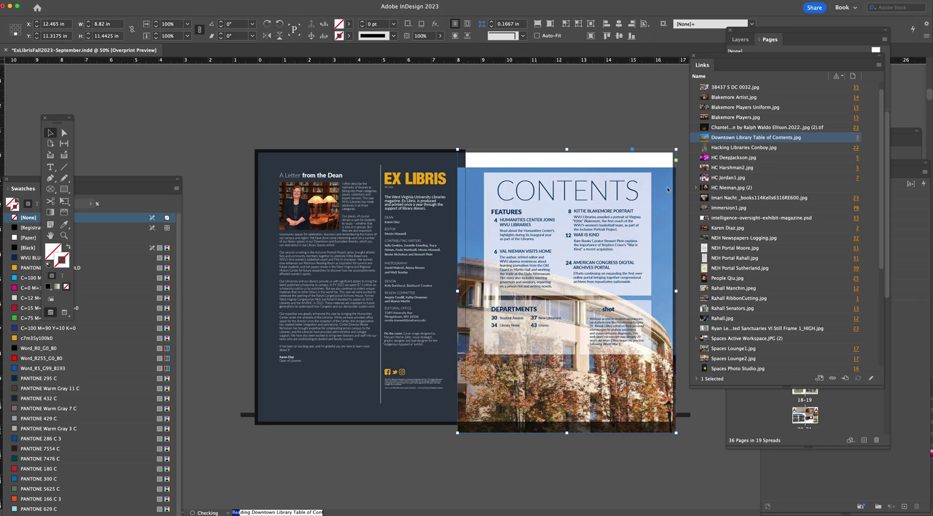
- Nudge the updated library photo slightly inside its contents-page frame
left_click(666, 191)
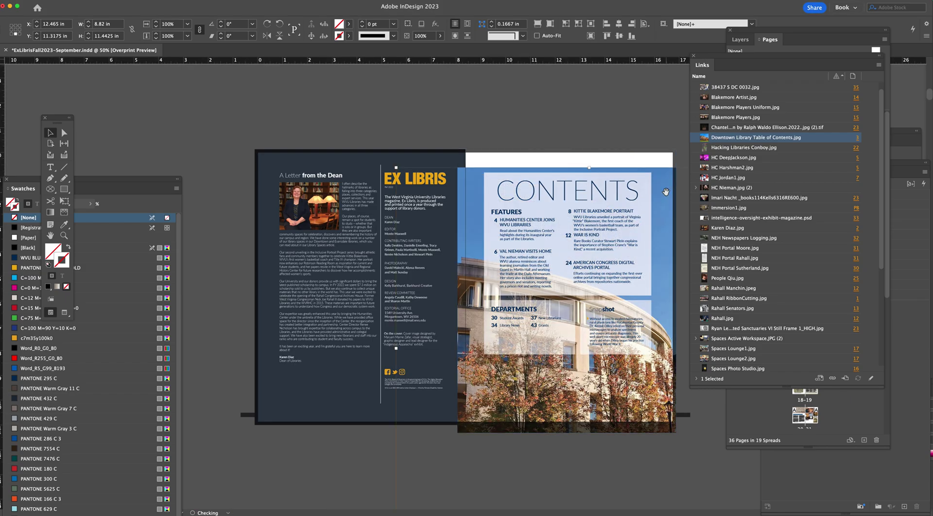
left_click(665, 191)
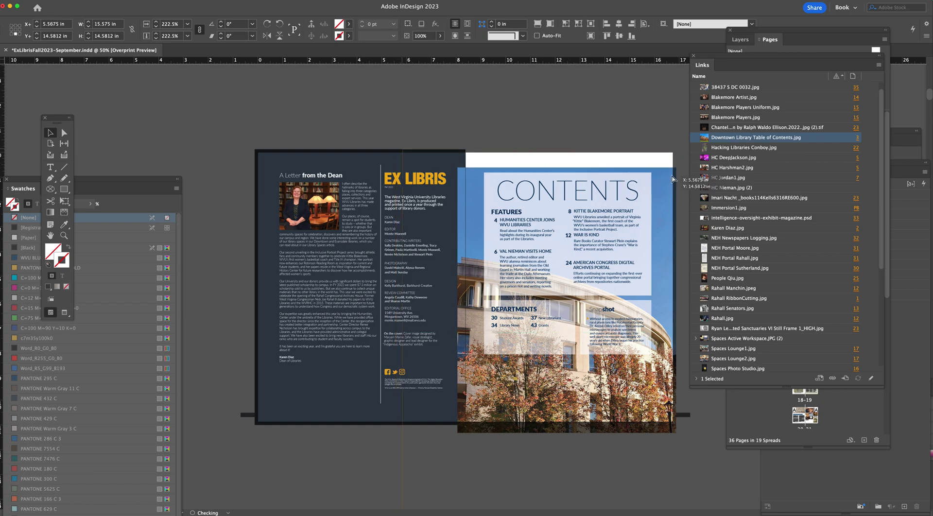
left_click_drag(672, 179, 673, 180)
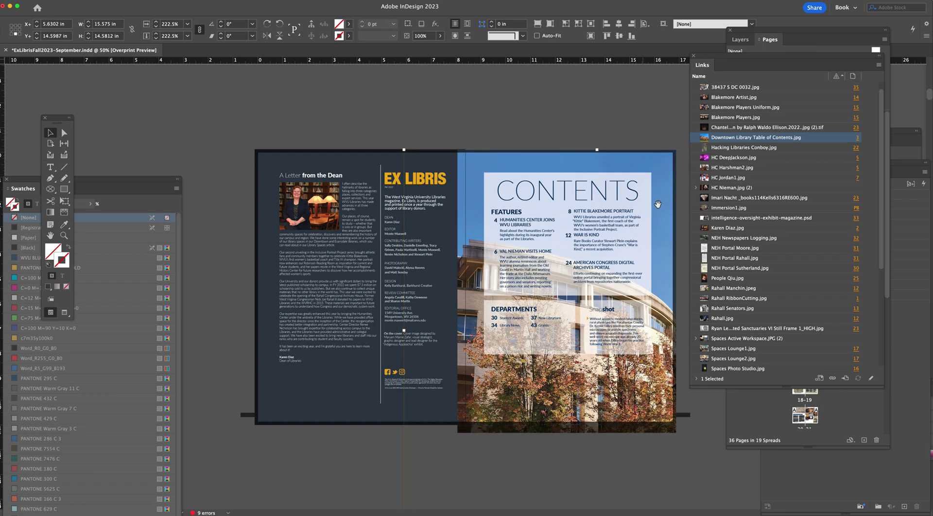
left_click(758, 39)
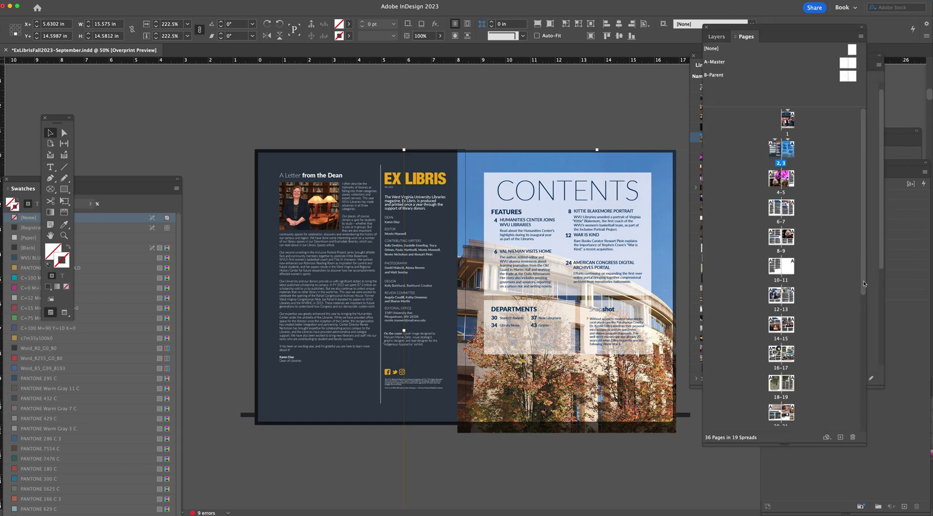
left_click_drag(861, 285, 862, 297)
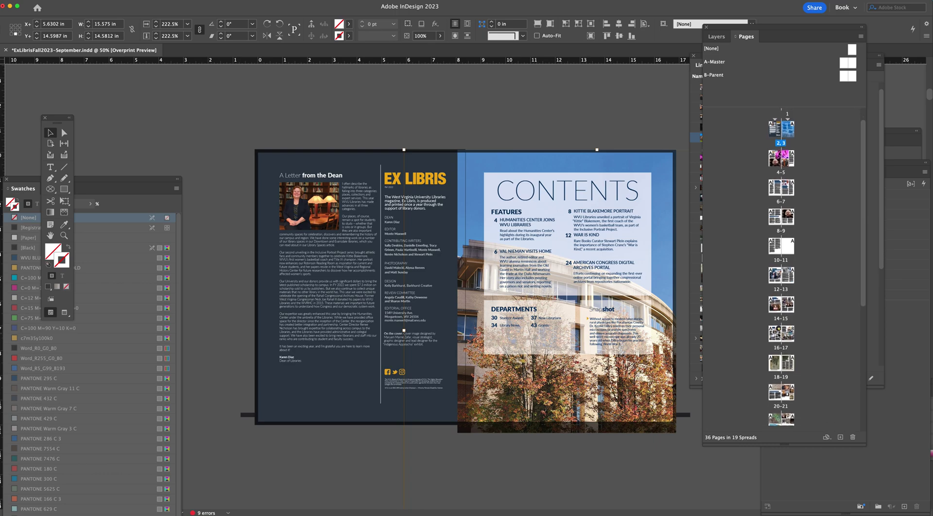
- On spread 16–17, select the Digital Photography Studio circle and Edit Original Spaces Photo Studio.jpg
double_click(778, 334)
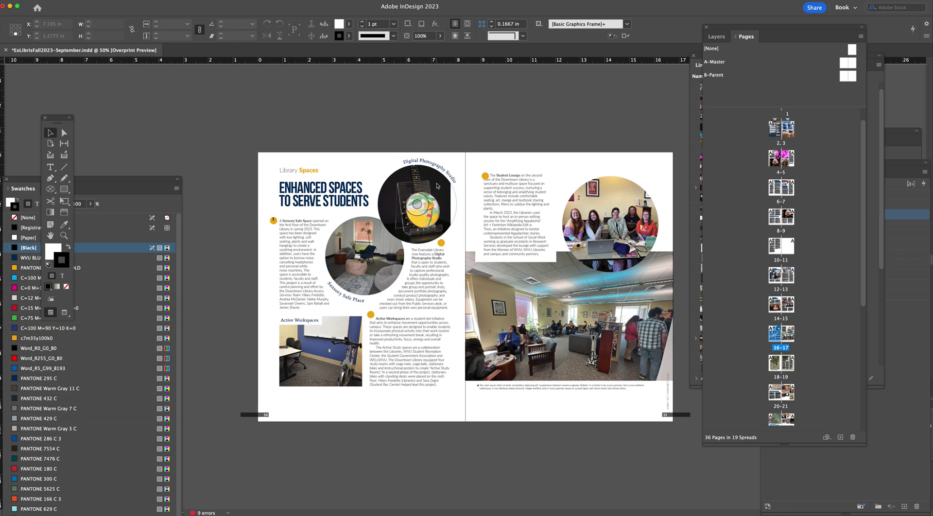
left_click(452, 205)
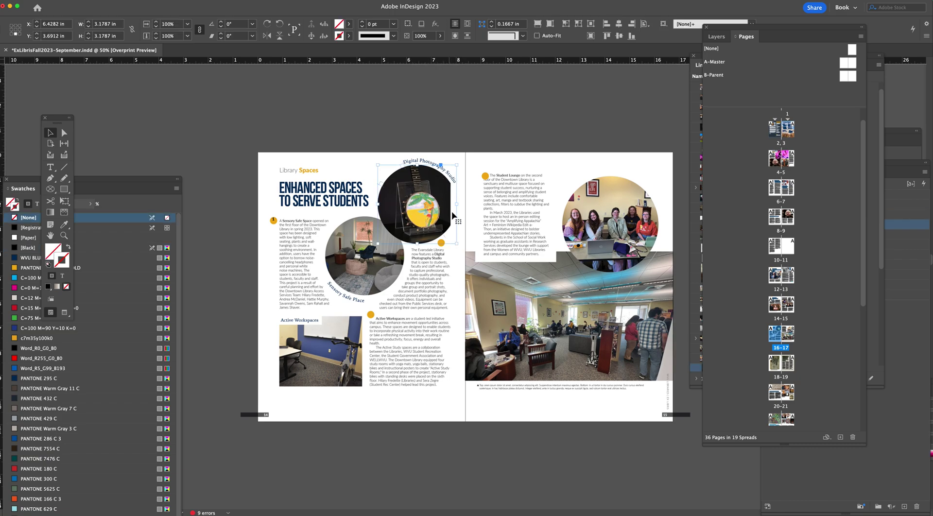
left_click(699, 64)
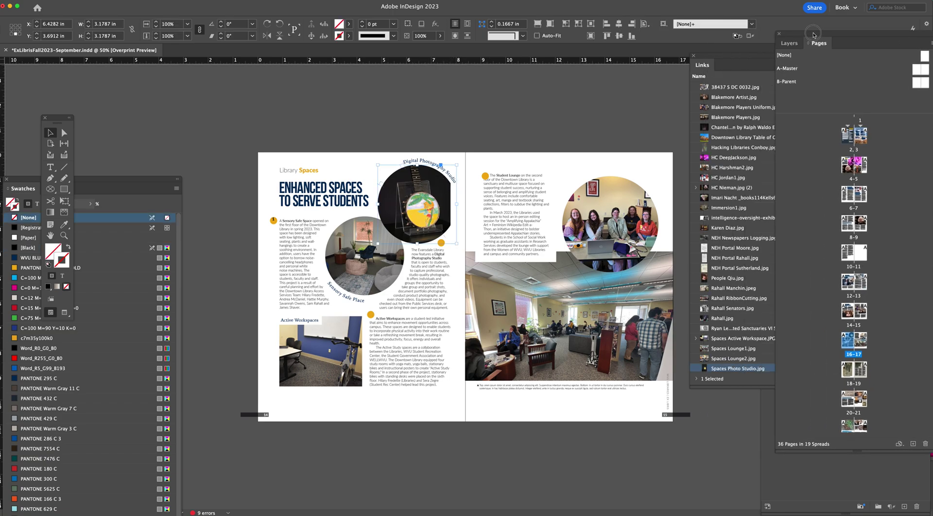
left_click_drag(704, 61, 690, 50)
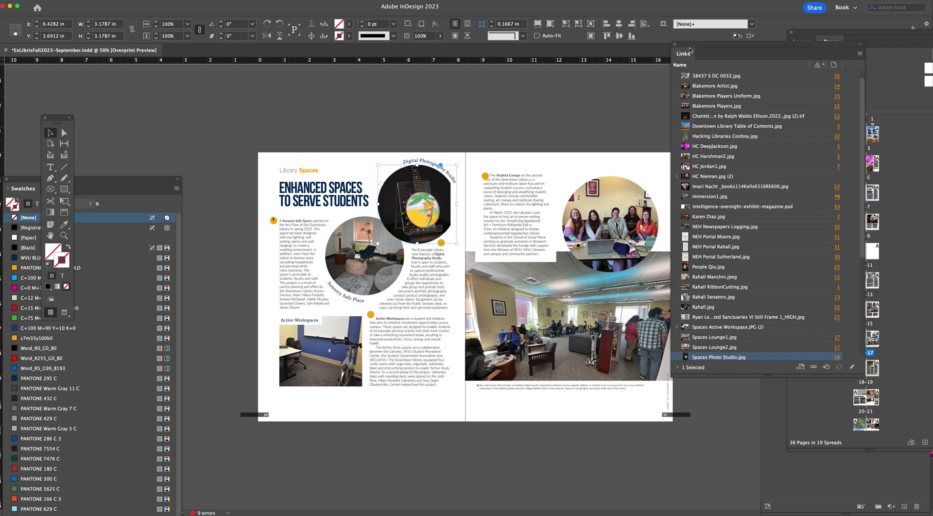
left_click(859, 53)
left_click(803, 151)
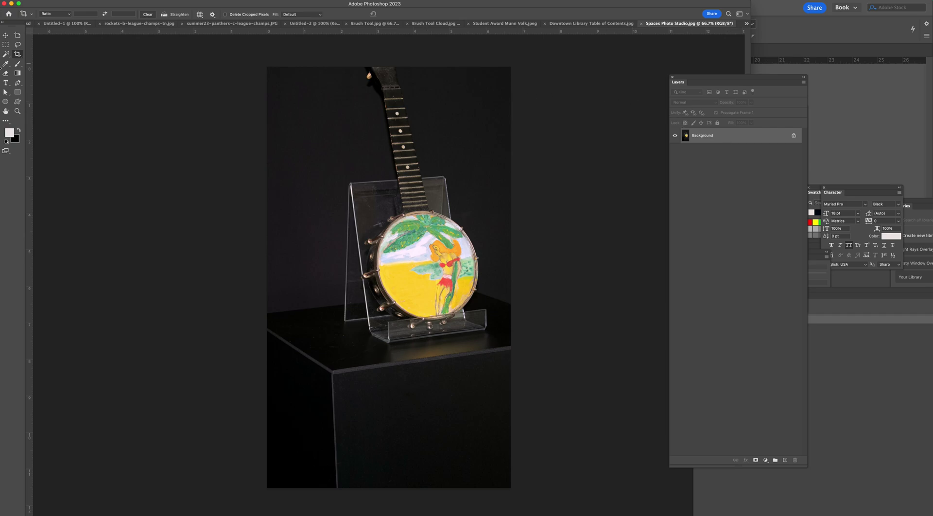
- Set crop Fill to Content-Aware Fill and crop the banjo photo wider past its right edge
left_click(297, 14)
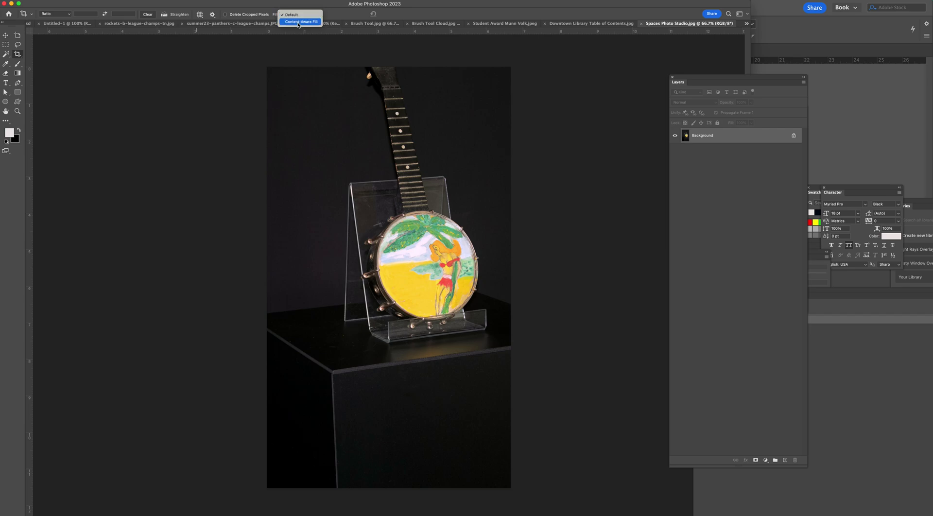
left_click(299, 21)
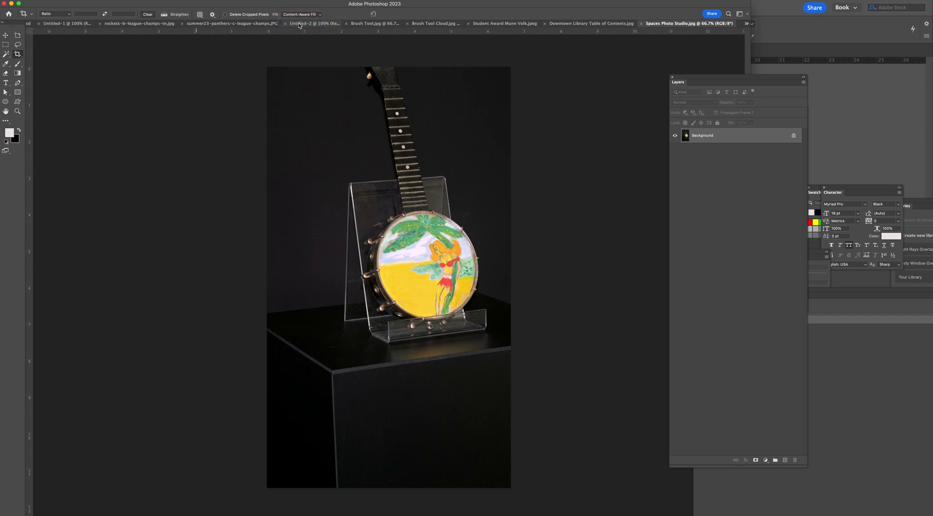
left_click(601, 390)
left_click_drag(512, 275, 558, 273)
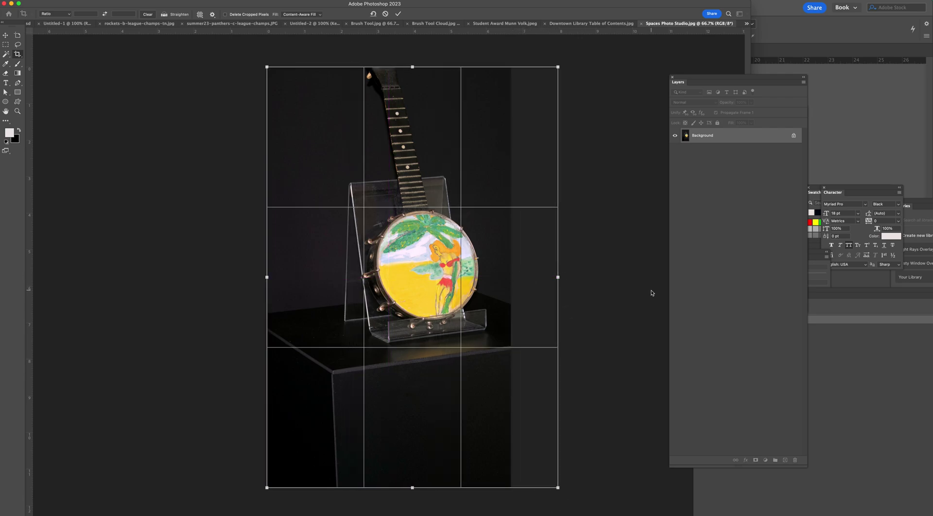
left_click(399, 14)
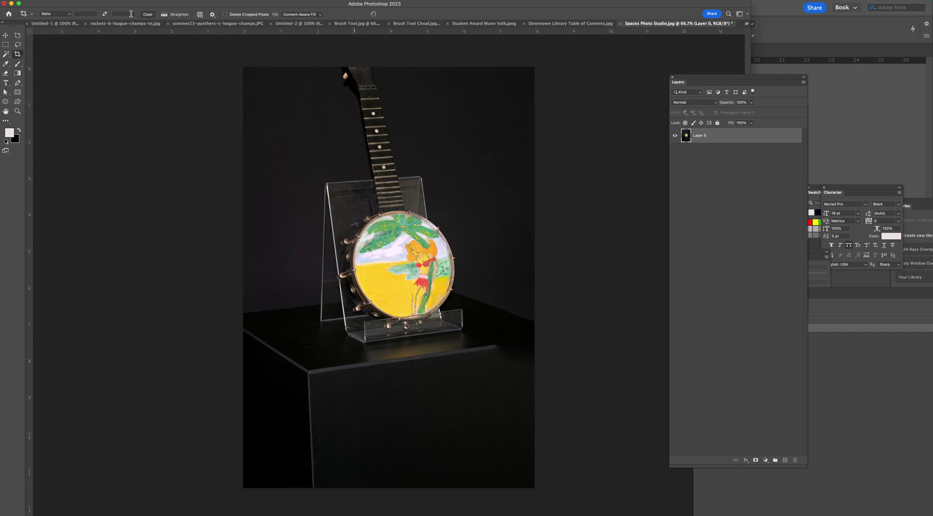
- Close the banjo photo, choose to save, and switch to saving a JPEG copy
left_click(717, 123)
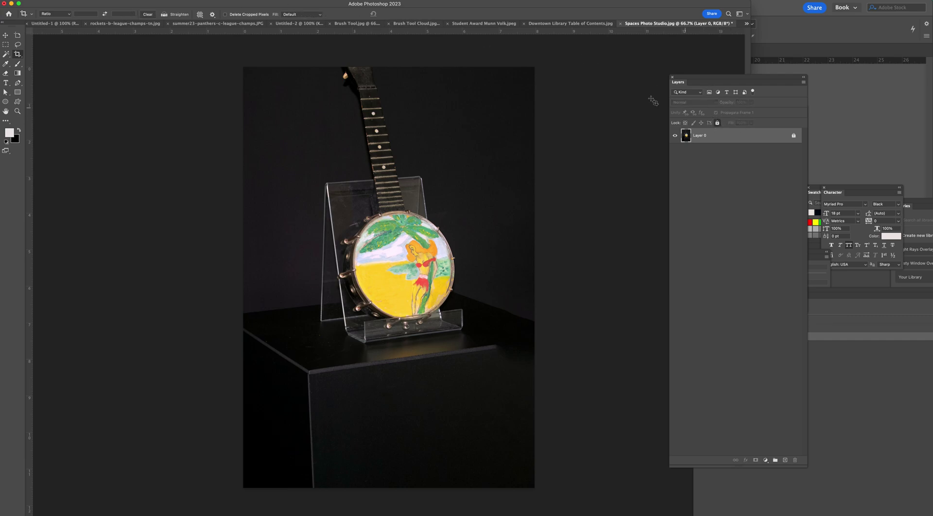
left_click(619, 23)
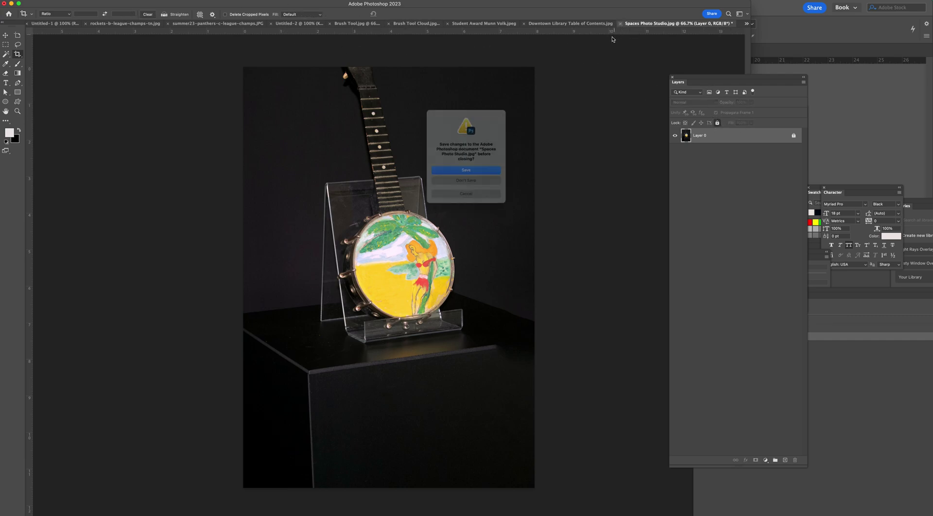
left_click(465, 175)
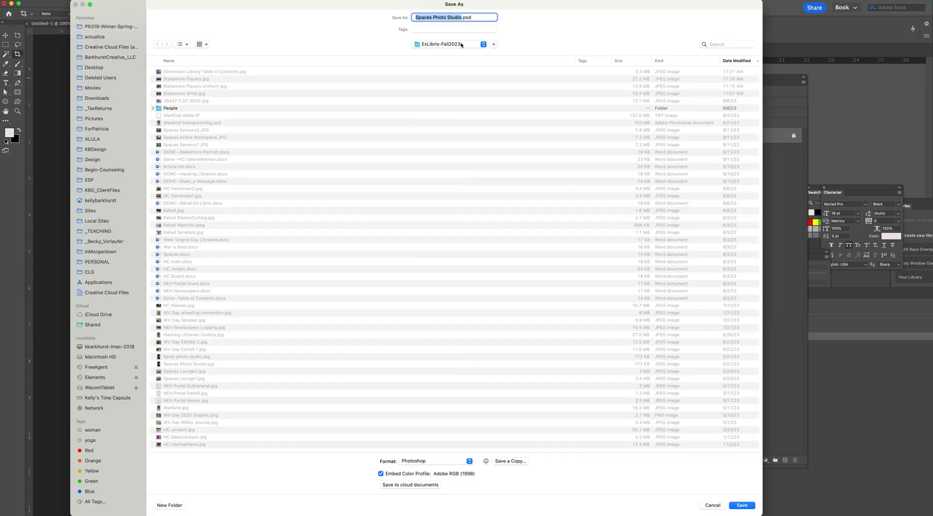
left_click(510, 461)
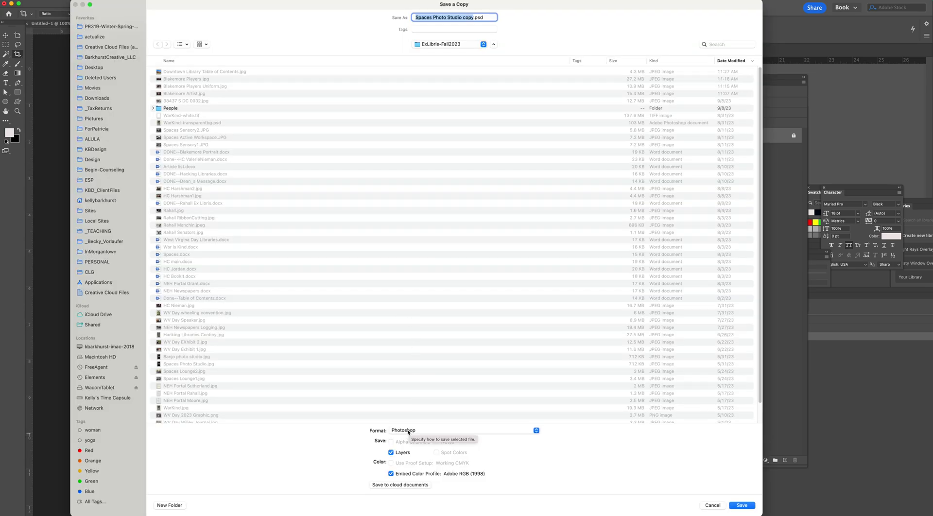
left_click(406, 431)
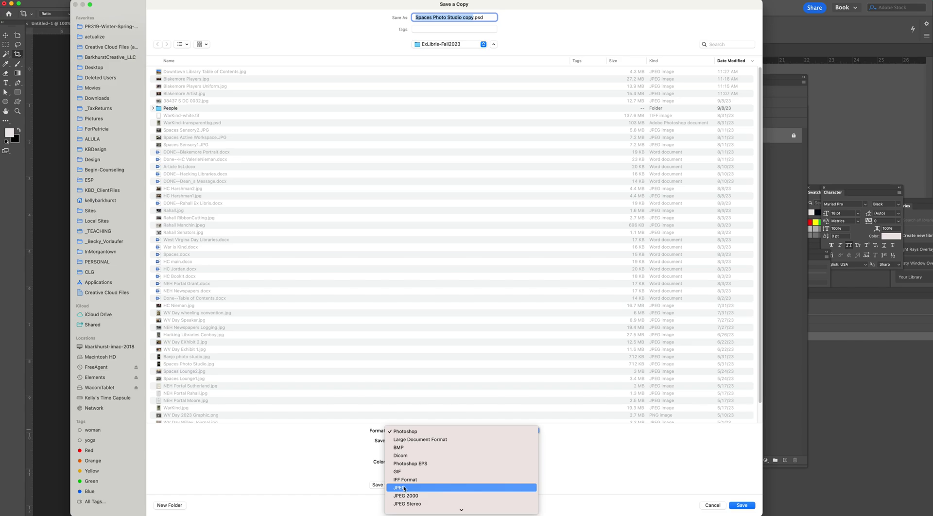
left_click(404, 488)
- Remove 'copy' from the name, replace Spaces Photo Studio.jpg, and accept JPEG Options
left_click(471, 17)
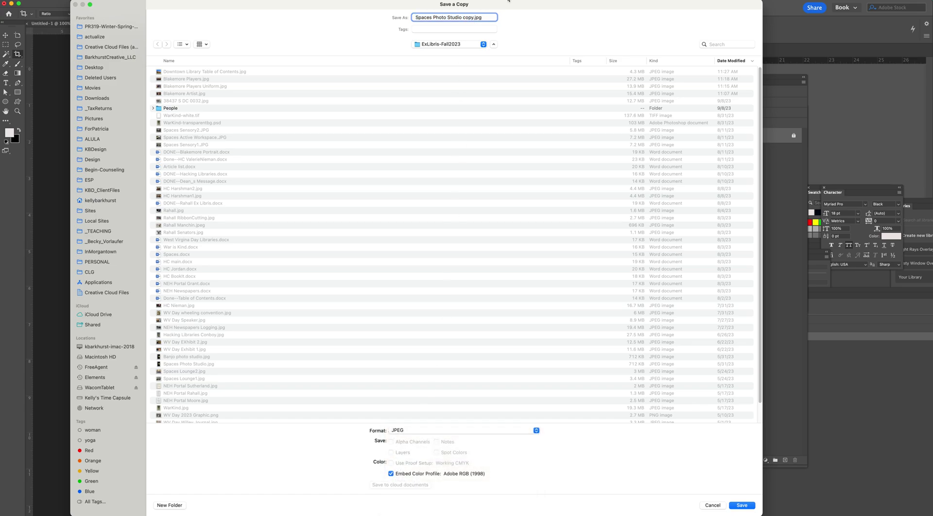
key("BackSpace")
key("BackSpace")
key("BackSpace")
key("BackSpace")
key("BackSpace")
key("Return")
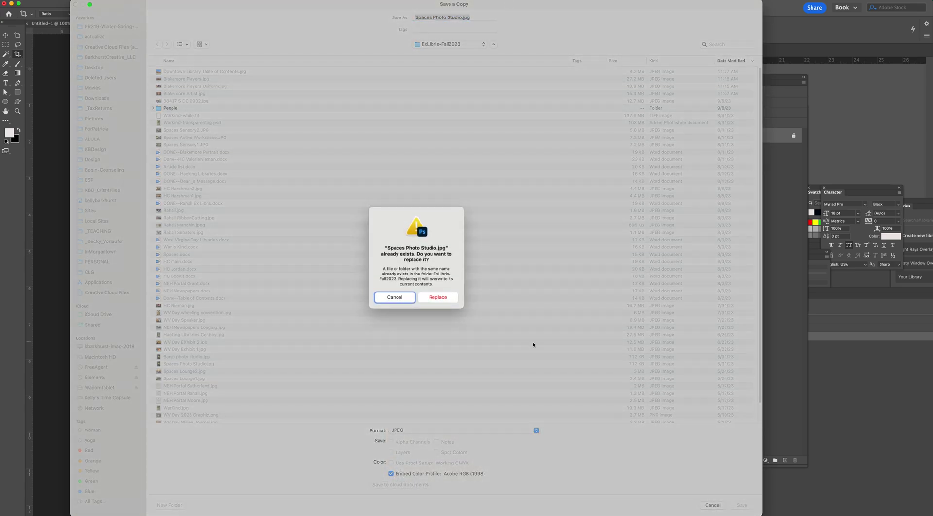
left_click(439, 297)
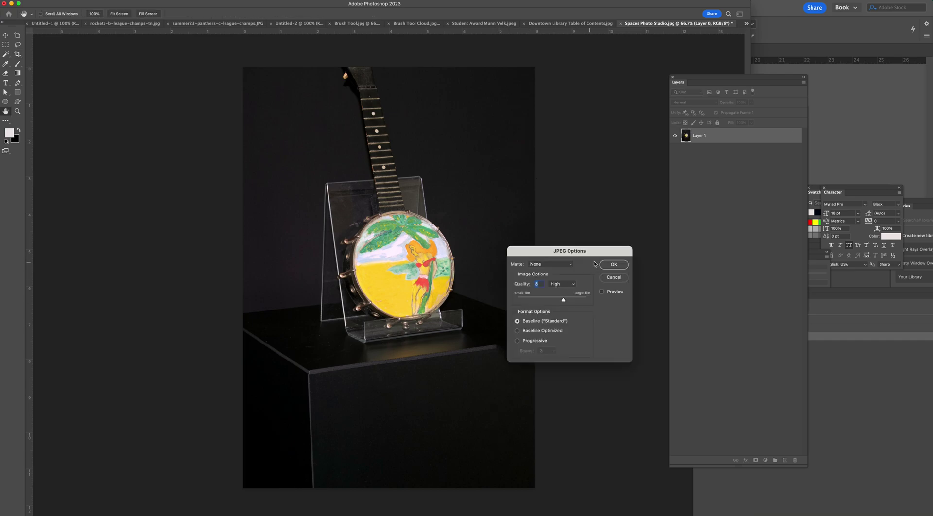
left_click(613, 265)
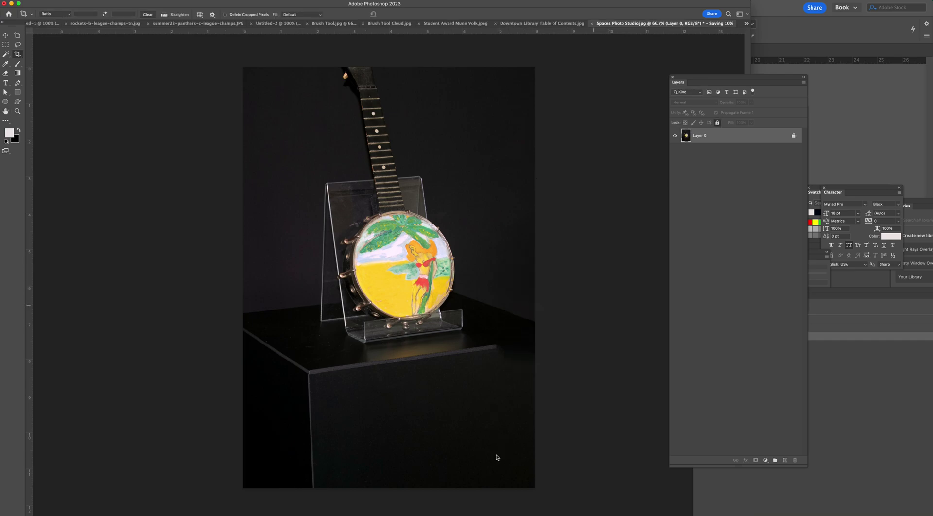
key("super+w")
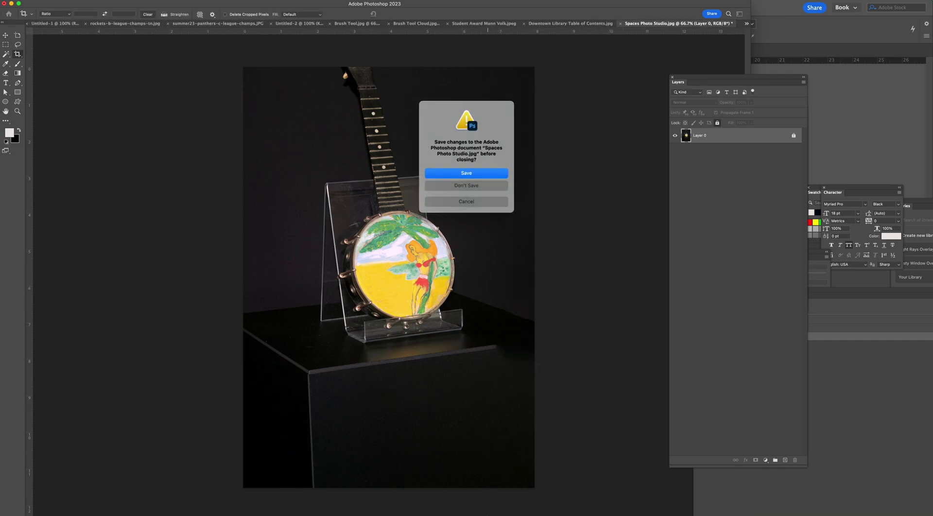
left_click(465, 202)
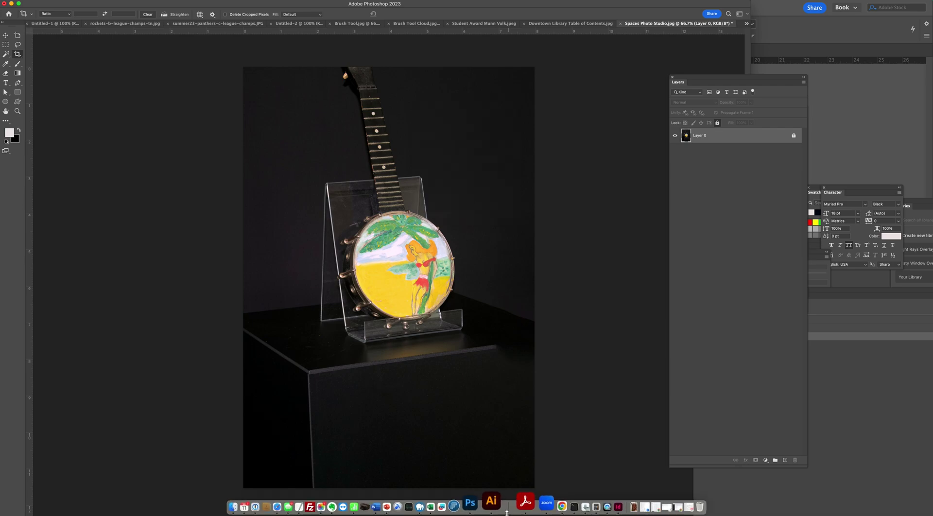
- Move the Digital Photography Studio frame left, enlarge it from the top-right, then shift it down-left
left_click(585, 503)
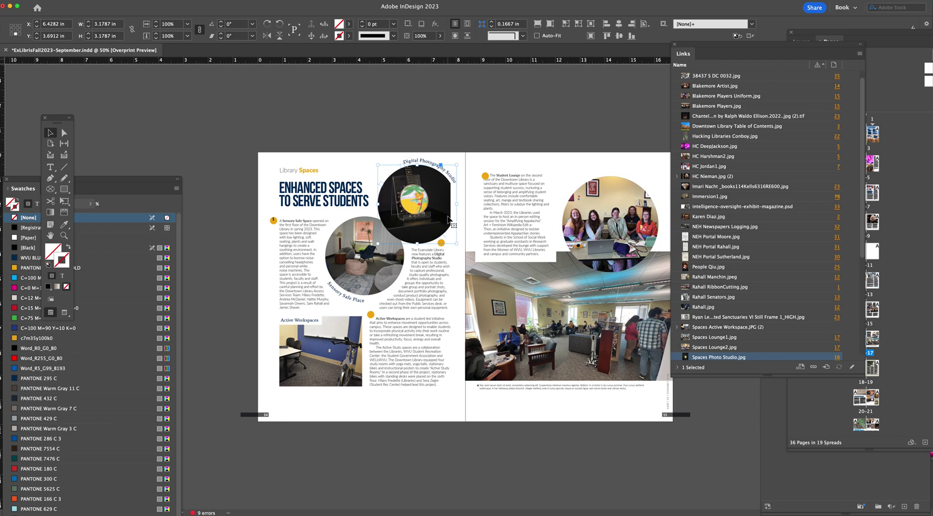
left_click(447, 219)
key("F7")
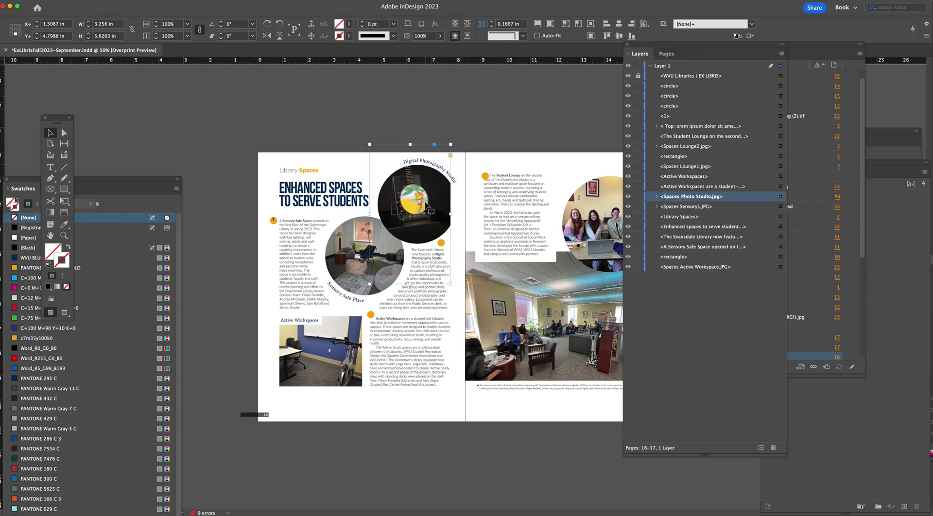
left_click_drag(426, 205, 436, 203)
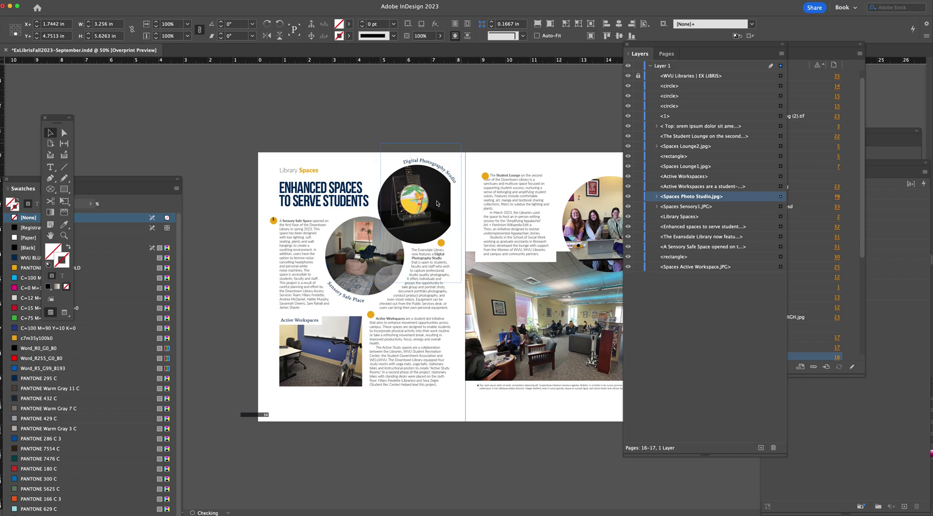
left_click_drag(435, 206, 434, 225)
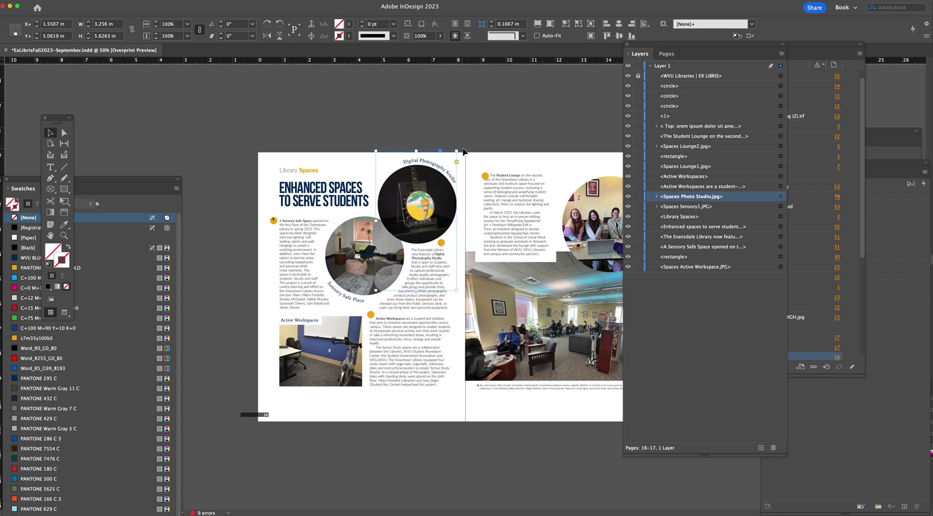
left_click_drag(462, 150, 471, 136)
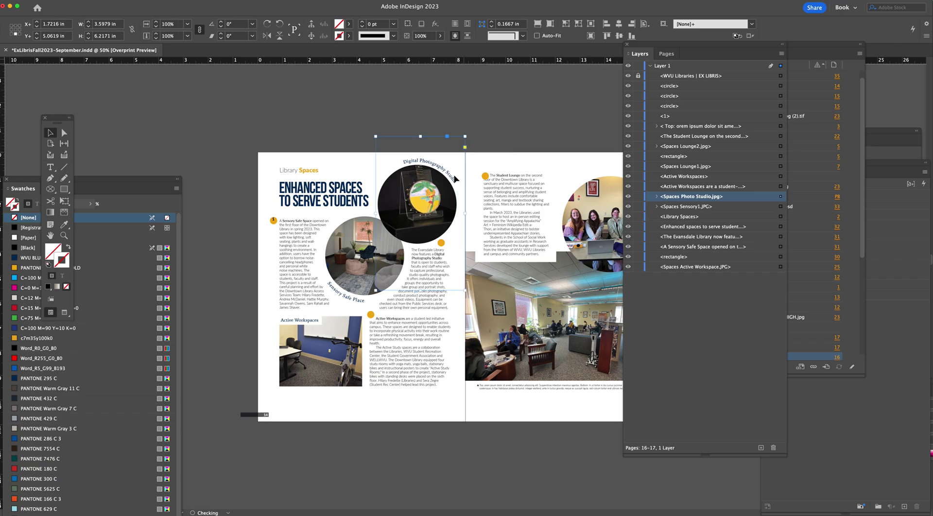
left_click_drag(431, 198, 427, 211)
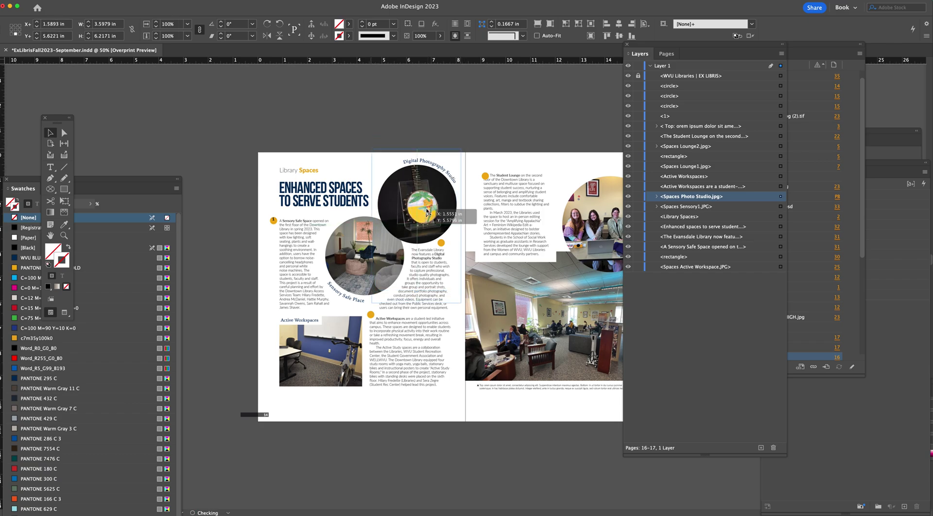
left_click(495, 136)
- Return to the banjo photo in Photoshop and open the Crop tool's Fill dropdown
mouse_move(528, 503)
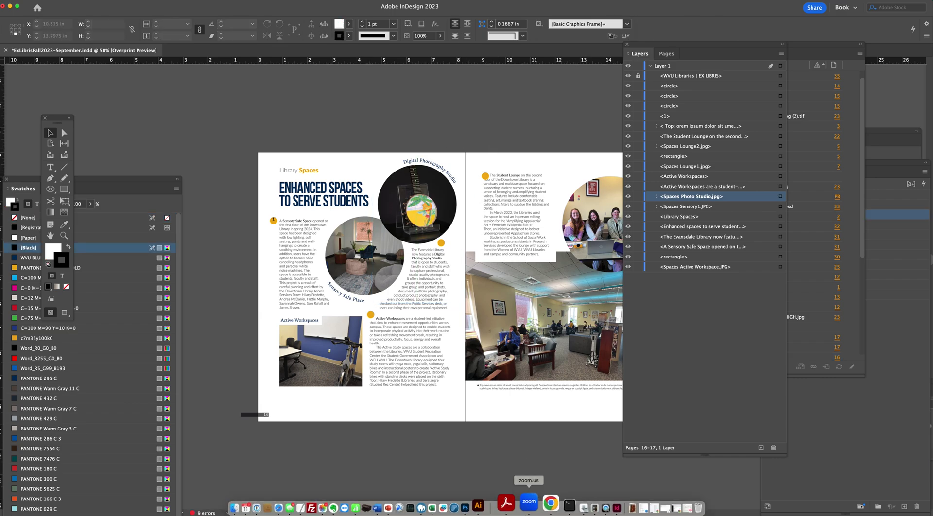
left_click(465, 507)
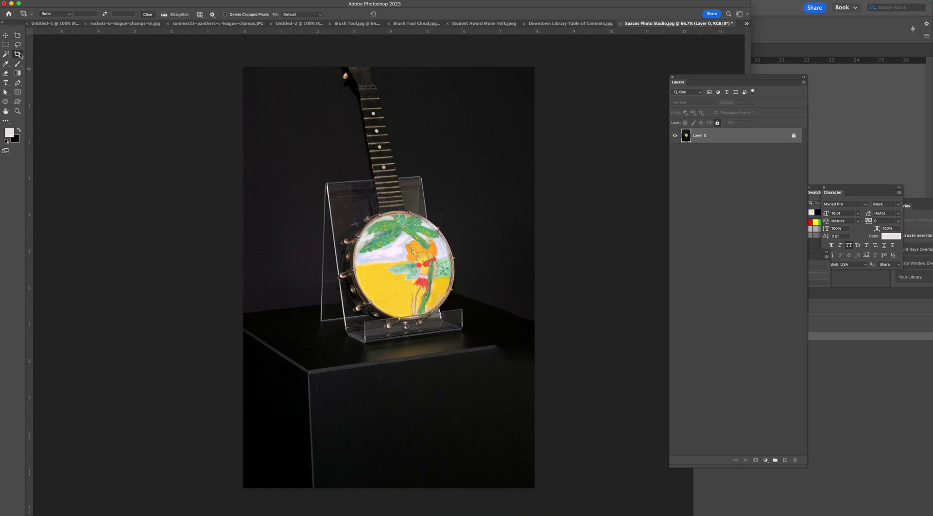
left_click(296, 14)
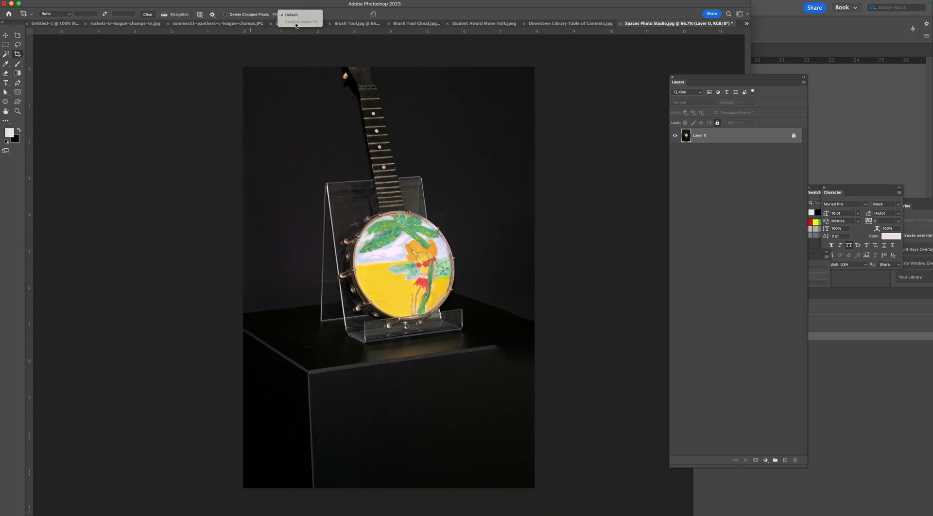